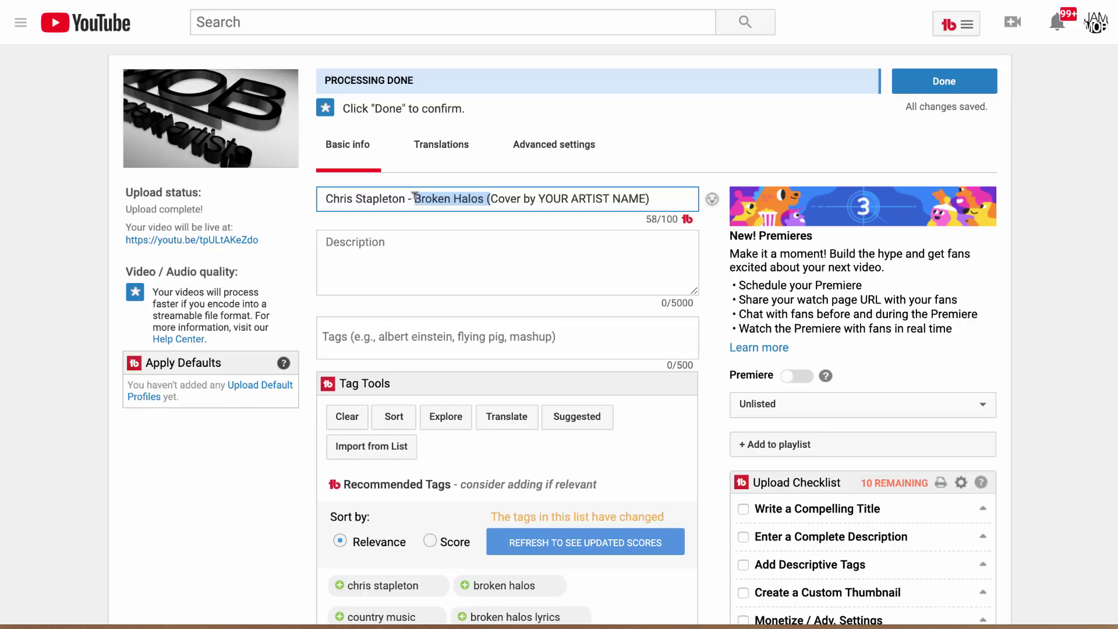
- Delete 'Chris Stapleton - ' from the title and add ' by Chris Stapleton' after 'Broken Halos'
left_click(455, 198)
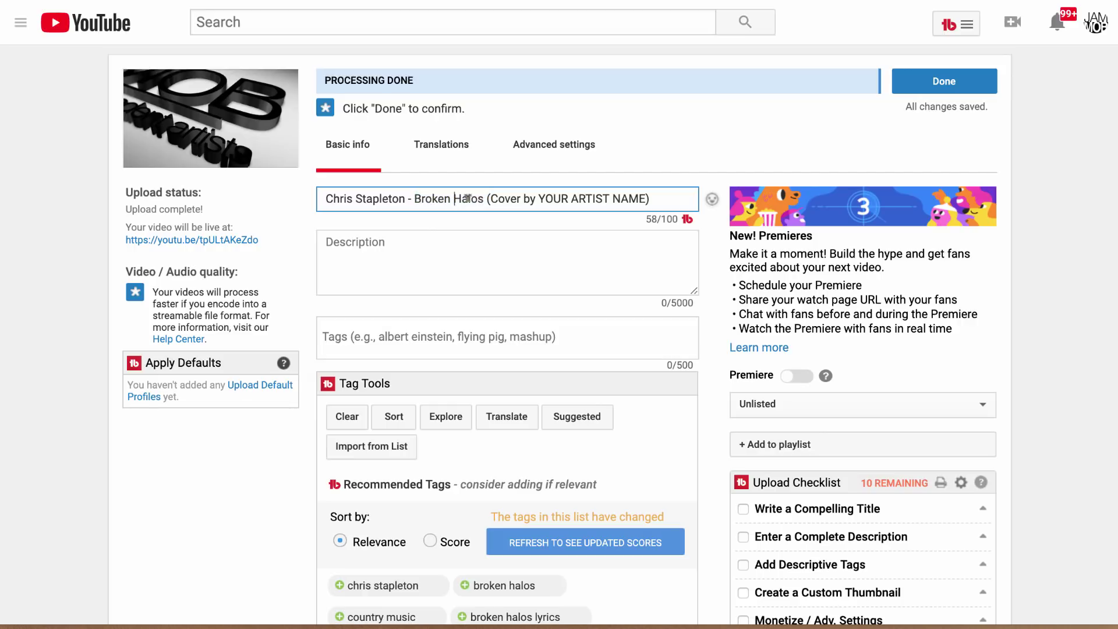
left_click_drag(414, 198, 309, 198)
key("BackSpace")
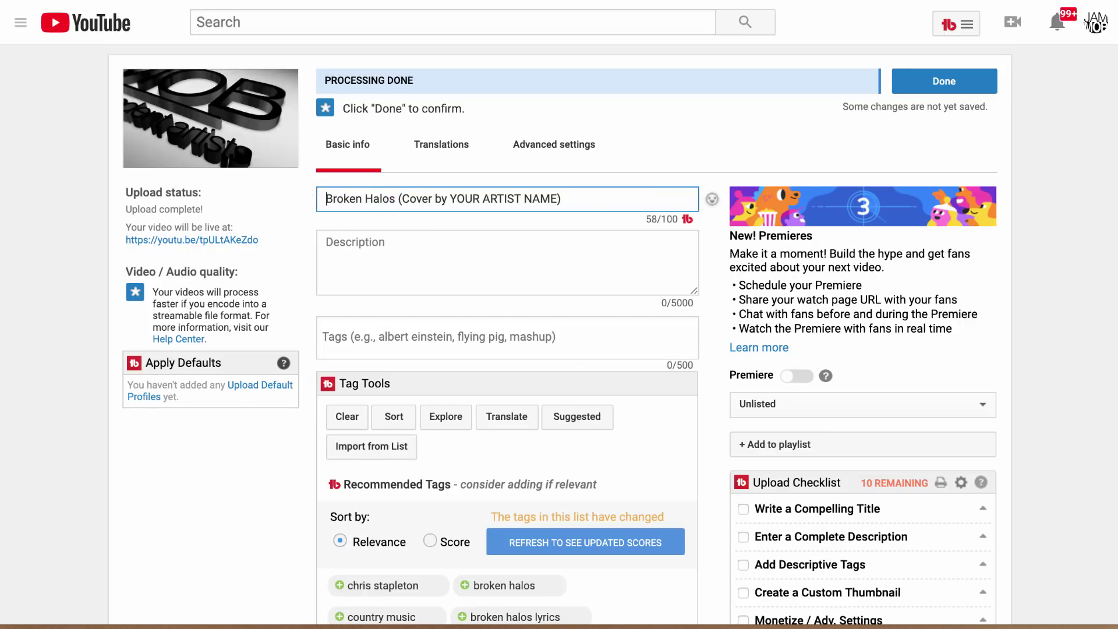
left_click(390, 198)
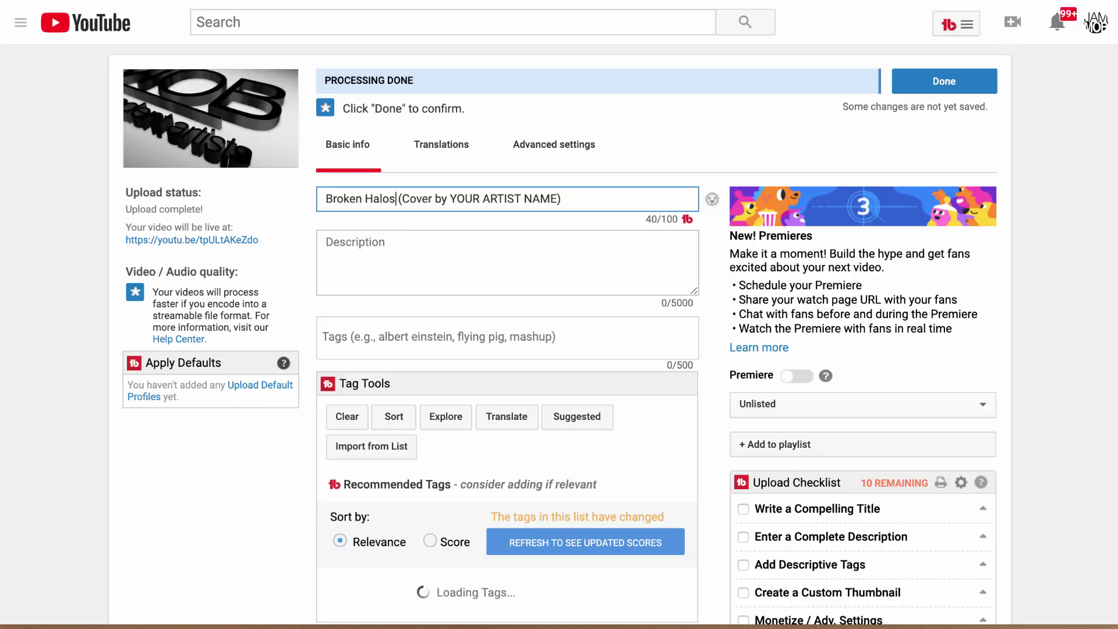
key("Right")
type("by ")
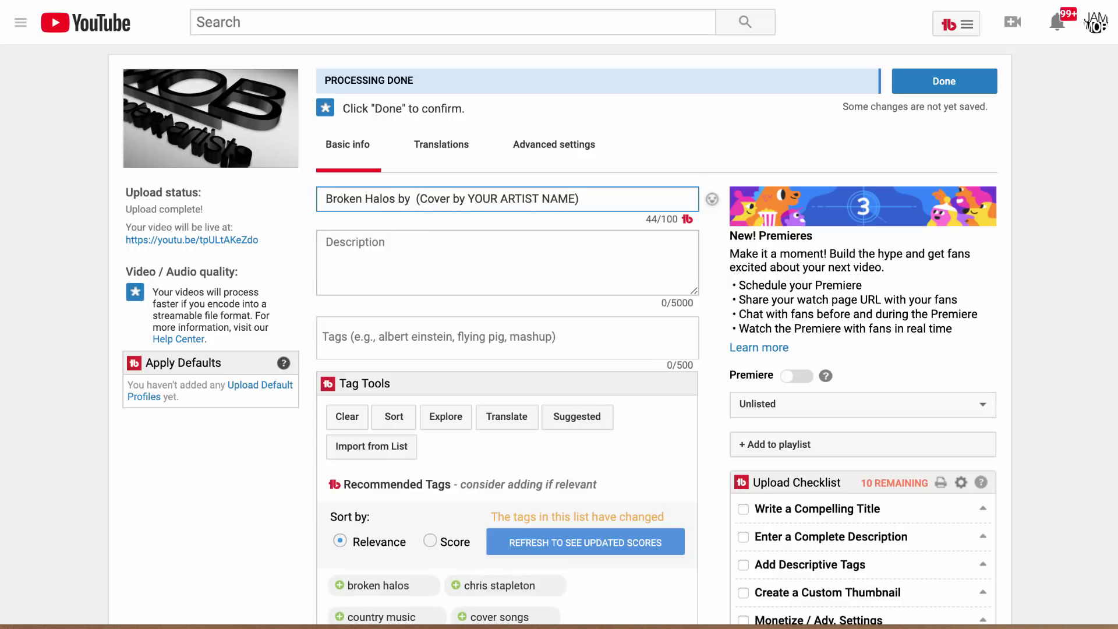
type("Chris Stapleton")
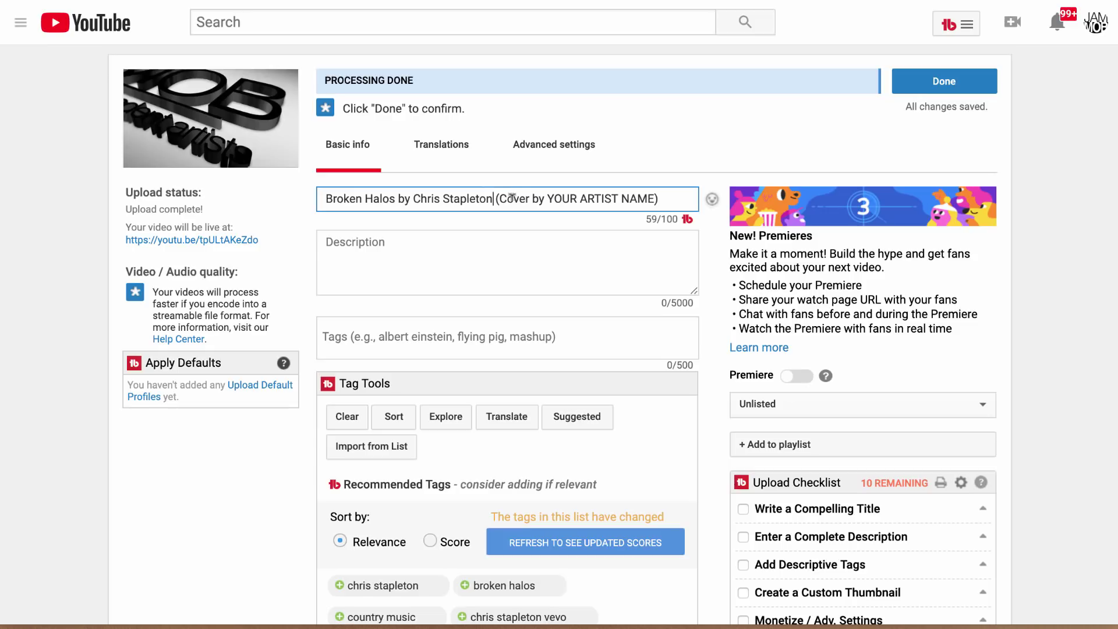
- Review the reworded title's cover credit, YOUR ARTIST NAME placeholder and song-artist phrase
left_click_drag(499, 198, 660, 195)
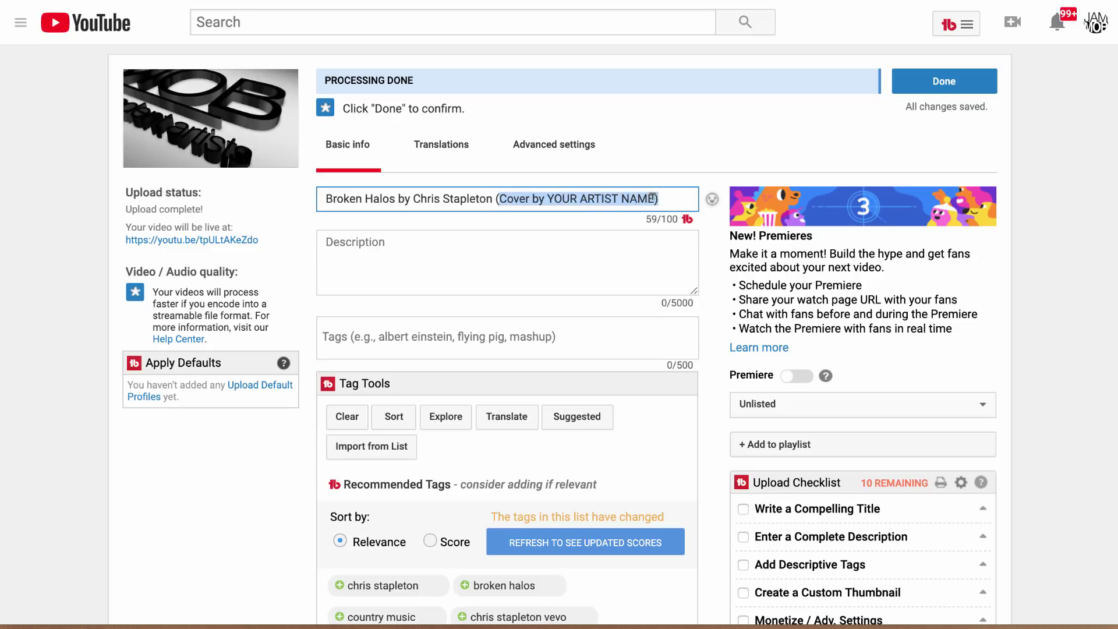
left_click(650, 197)
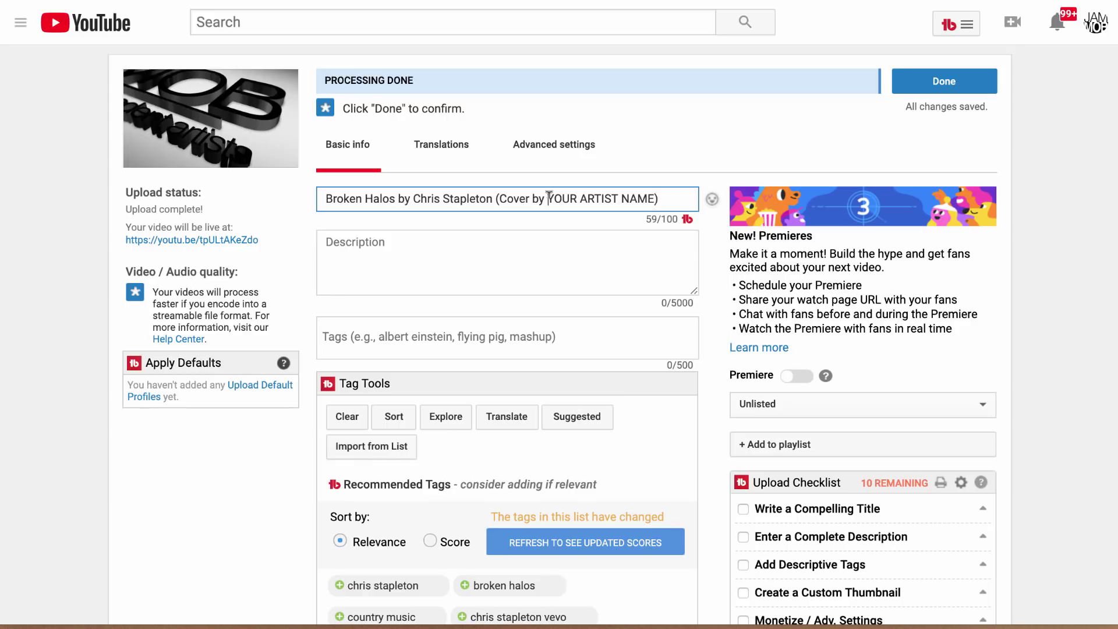
mouse_move(548, 195)
left_mouse_down()
mouse_move(652, 192)
mouse_move(550, 190)
left_mouse_up()
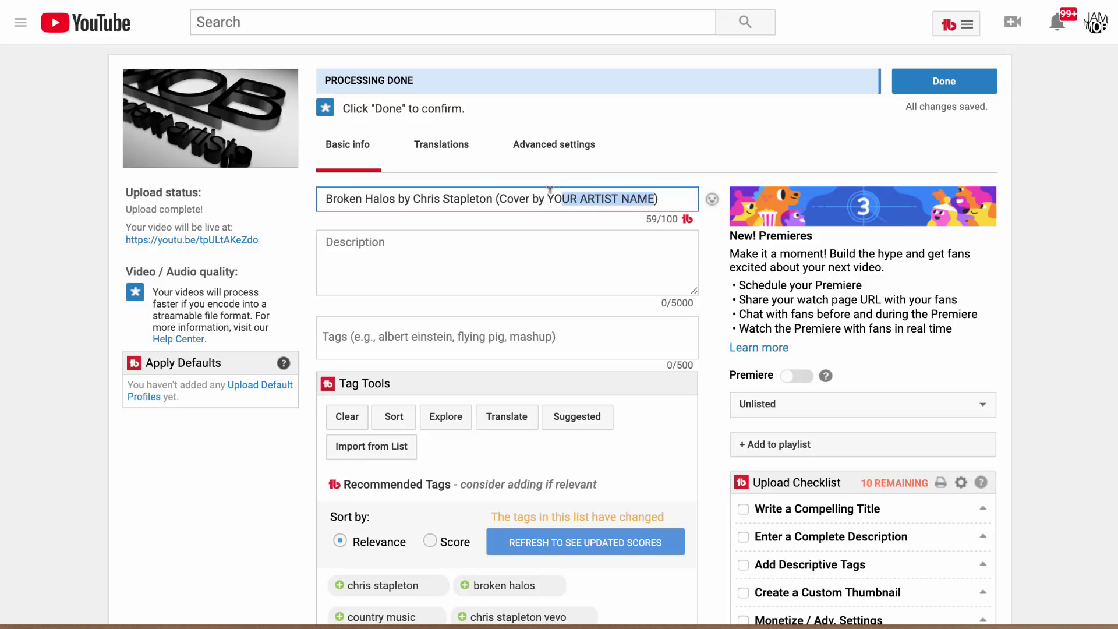
left_click(553, 198)
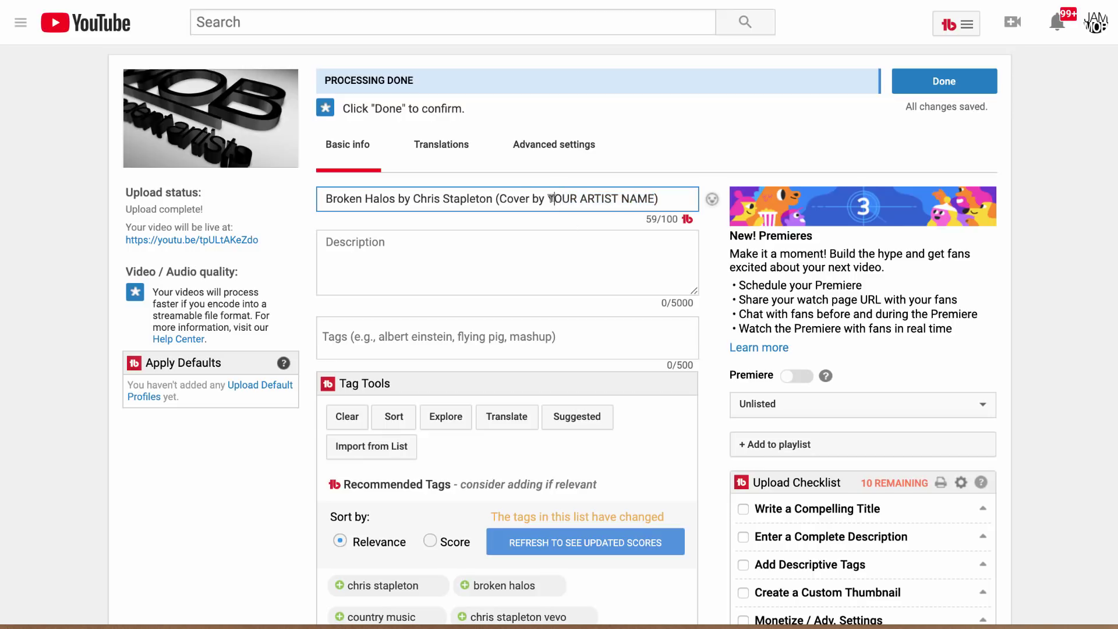
double_click(334, 196)
left_click_drag(325, 197, 708, 201)
left_click(361, 197)
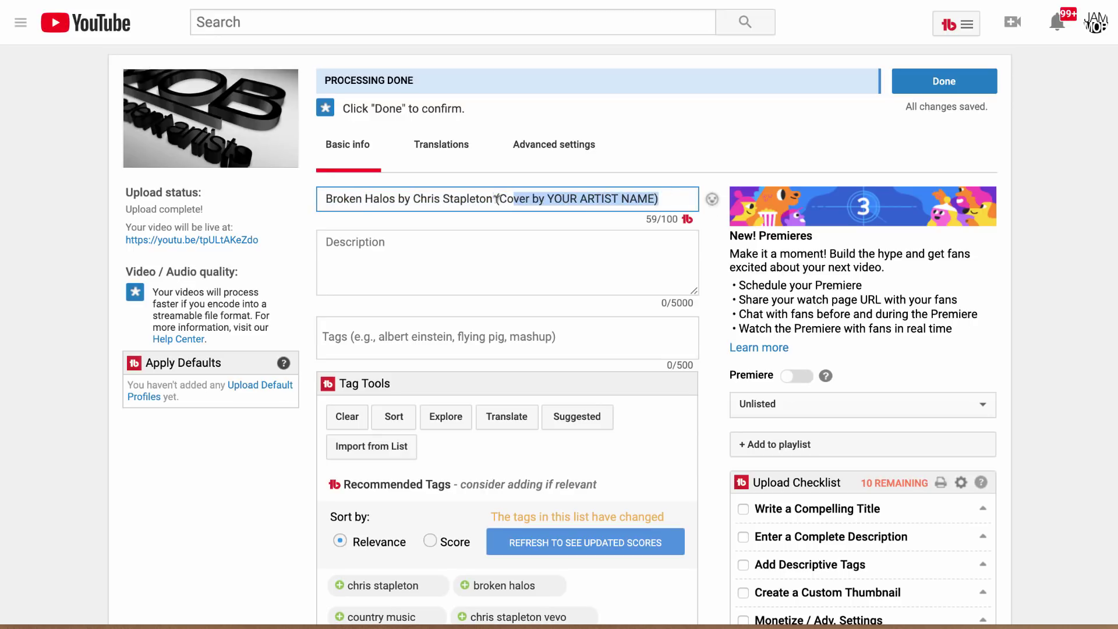
left_click_drag(325, 198, 491, 194)
left_click(348, 219)
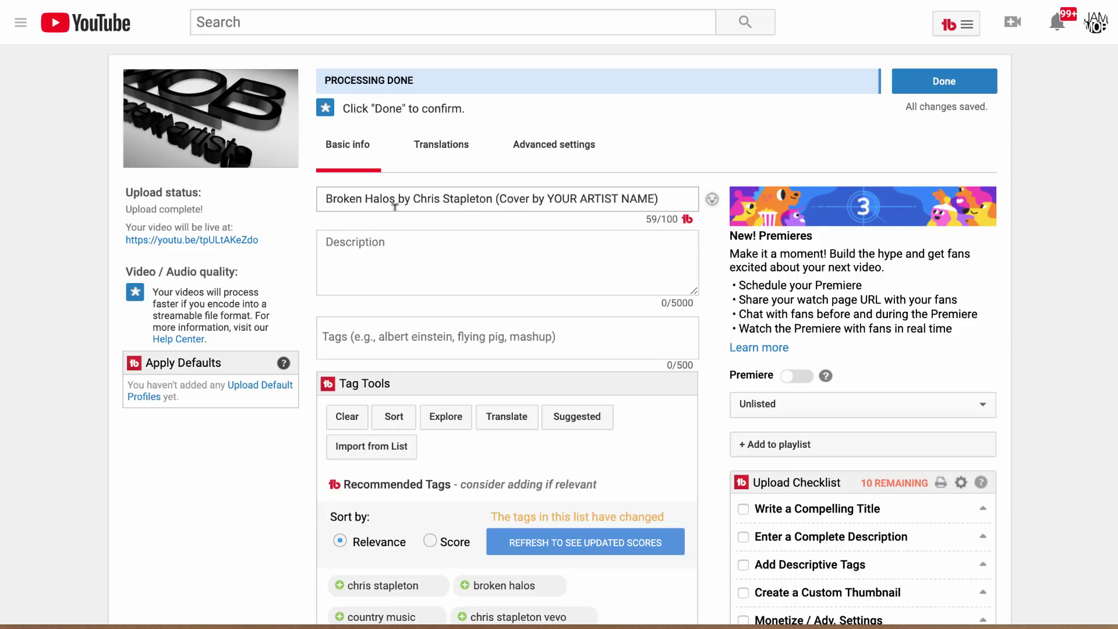
left_click(420, 245)
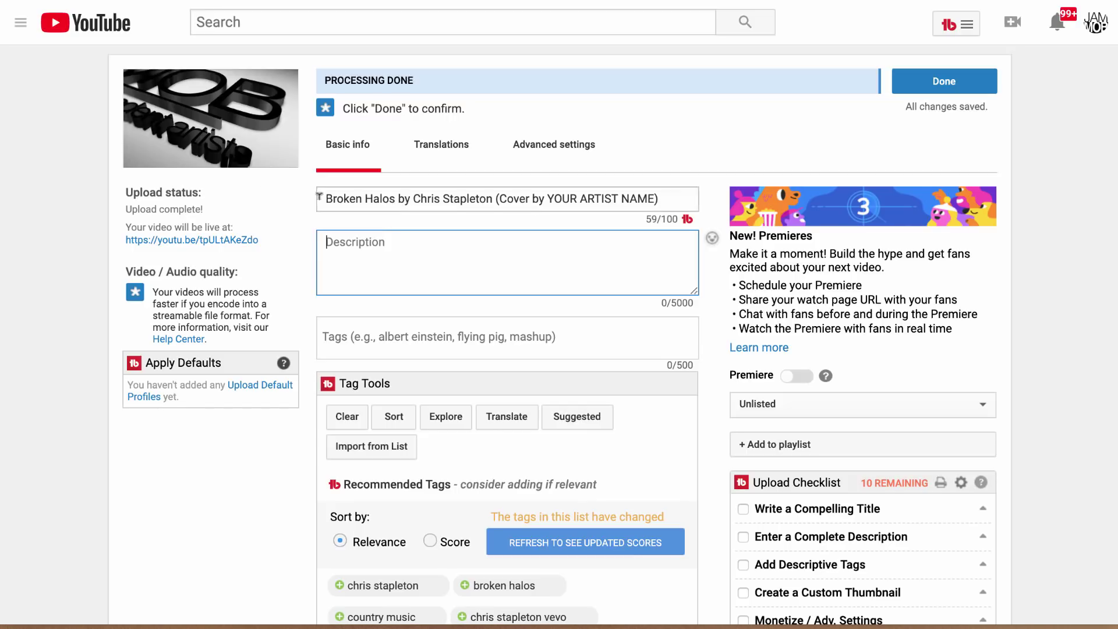
- Write the description 'Here's my version of Broken Halos by Chris Stapleton. I absolutely love this song...'
left_click_drag(334, 196, 493, 197)
left_click(358, 196)
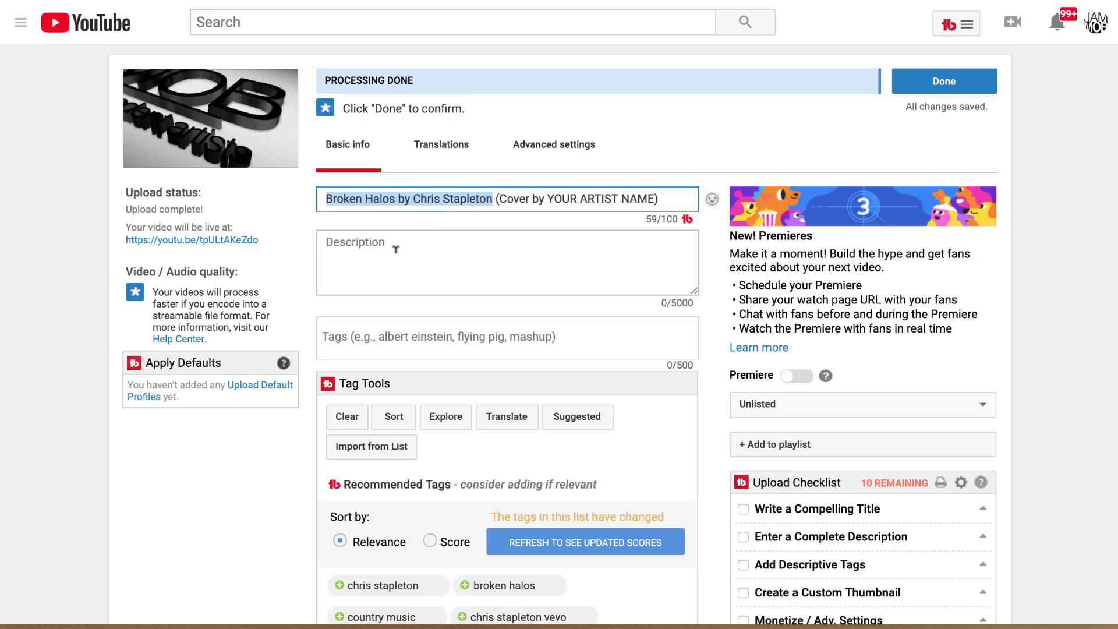
left_click(396, 249)
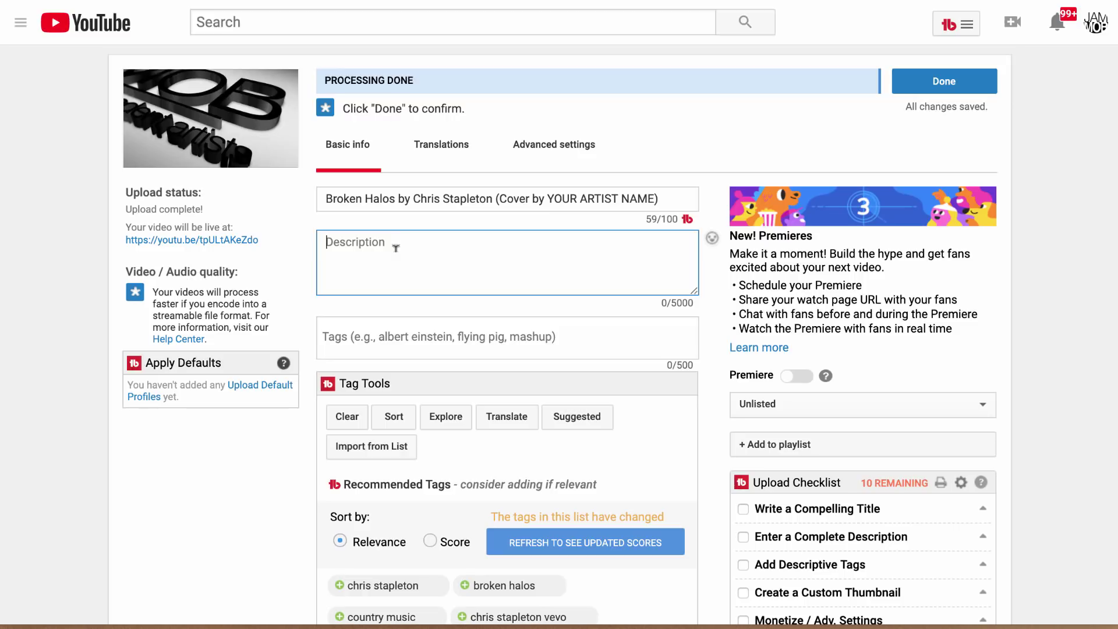
type("Here's m")
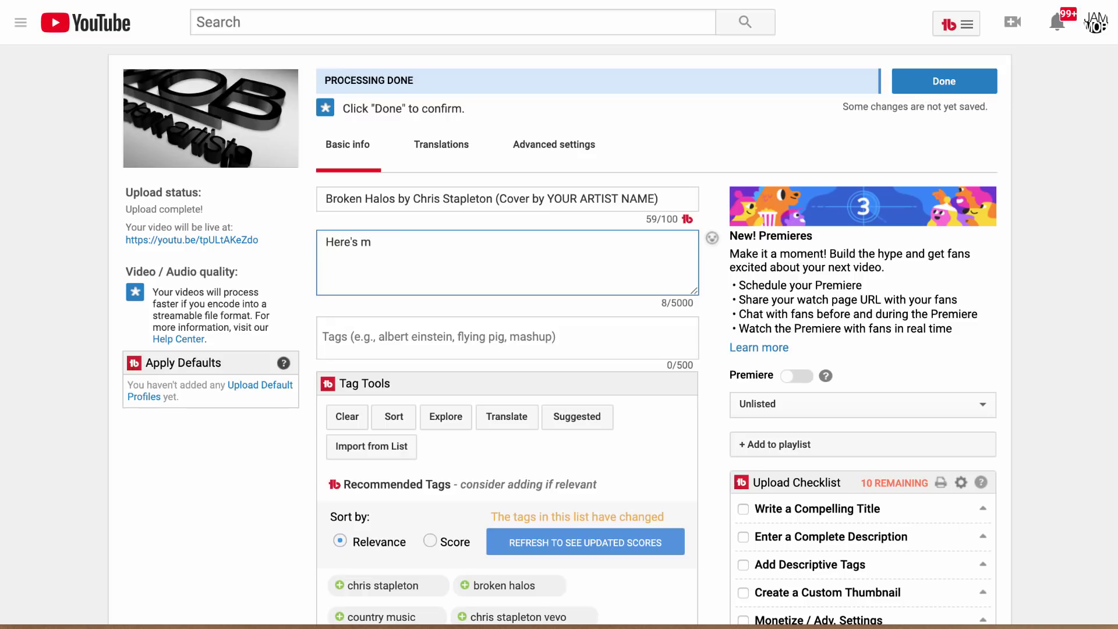
type("y version of Broken Halos by Chris Stp")
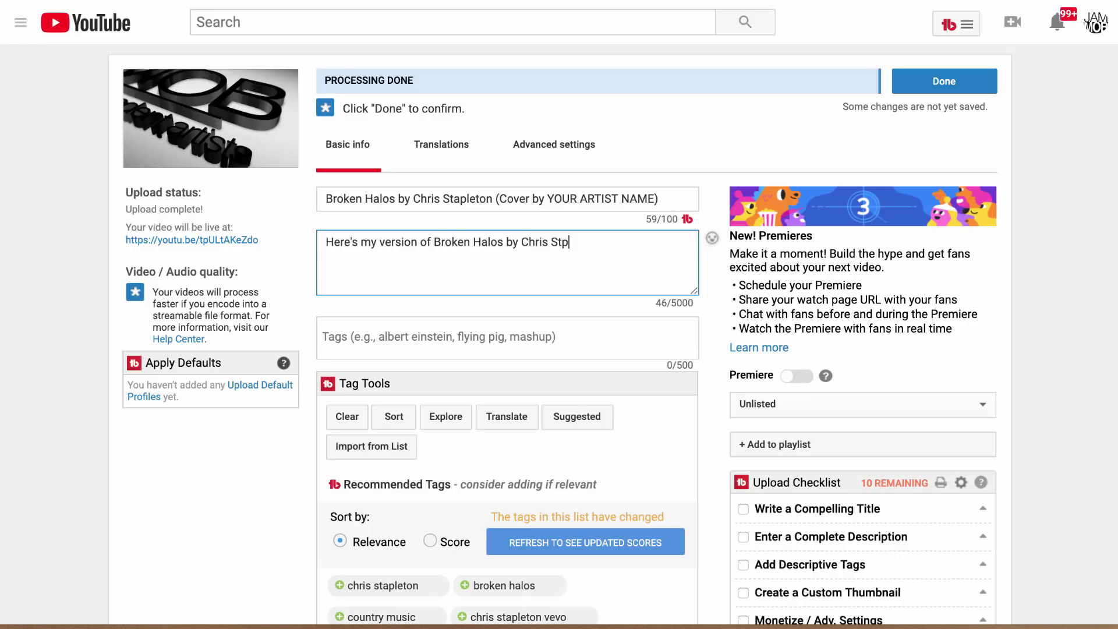
key("BackSpace")
type("apleton. I absolutely l")
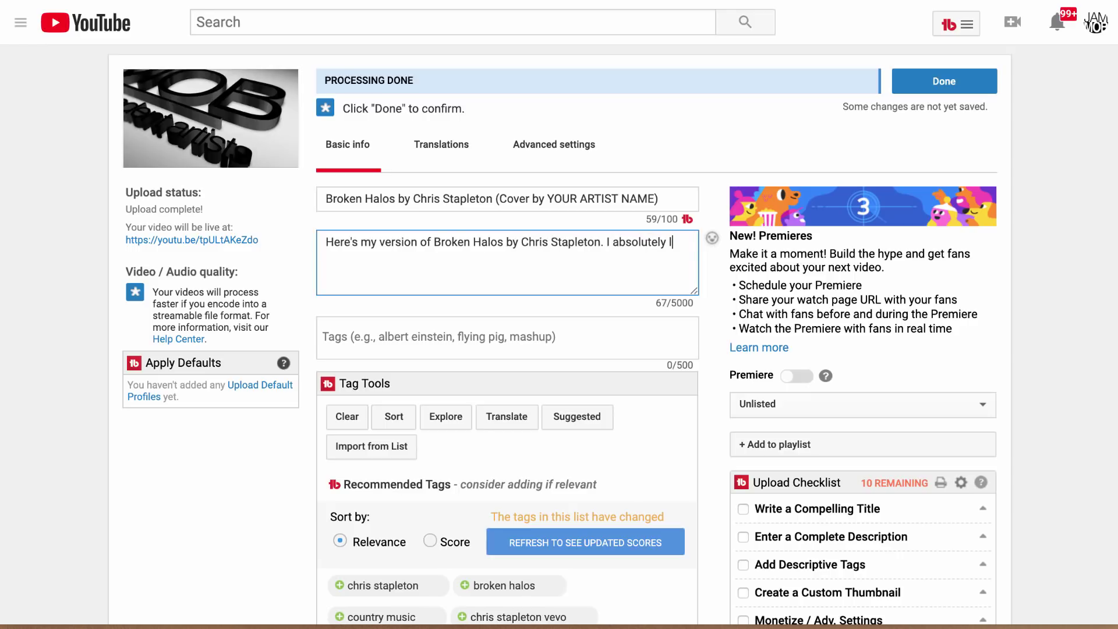
type("ove this song...")
left_click_drag(431, 240, 504, 239)
left_click(436, 239)
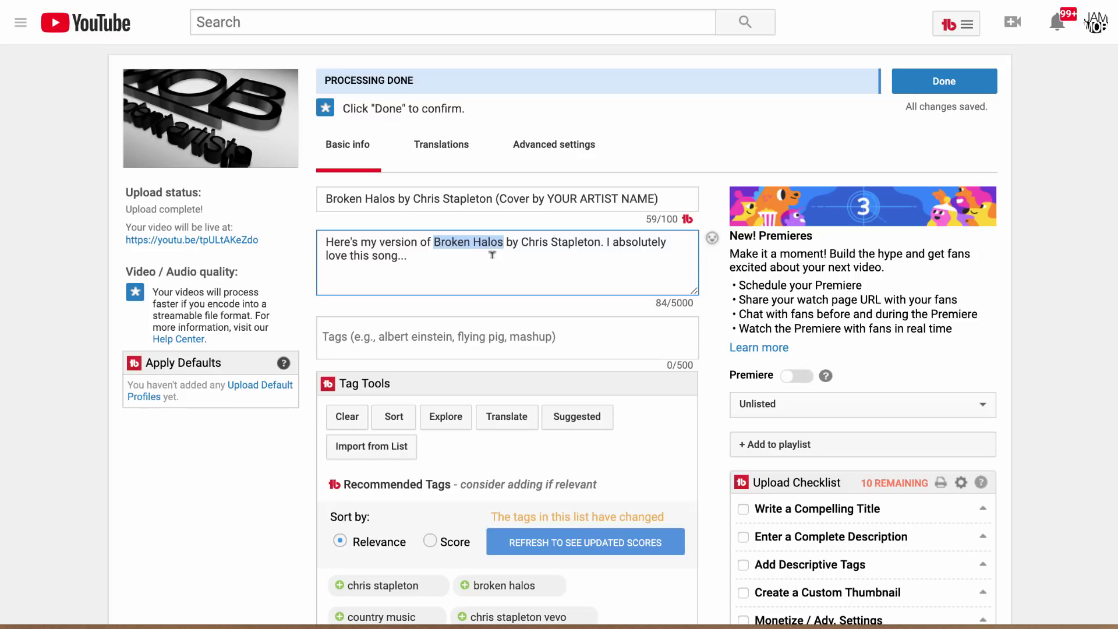
- Add the recommended tags broken halos, chris stapleton and chris stapleton broken halos
scroll(492, 254, "down", 2)
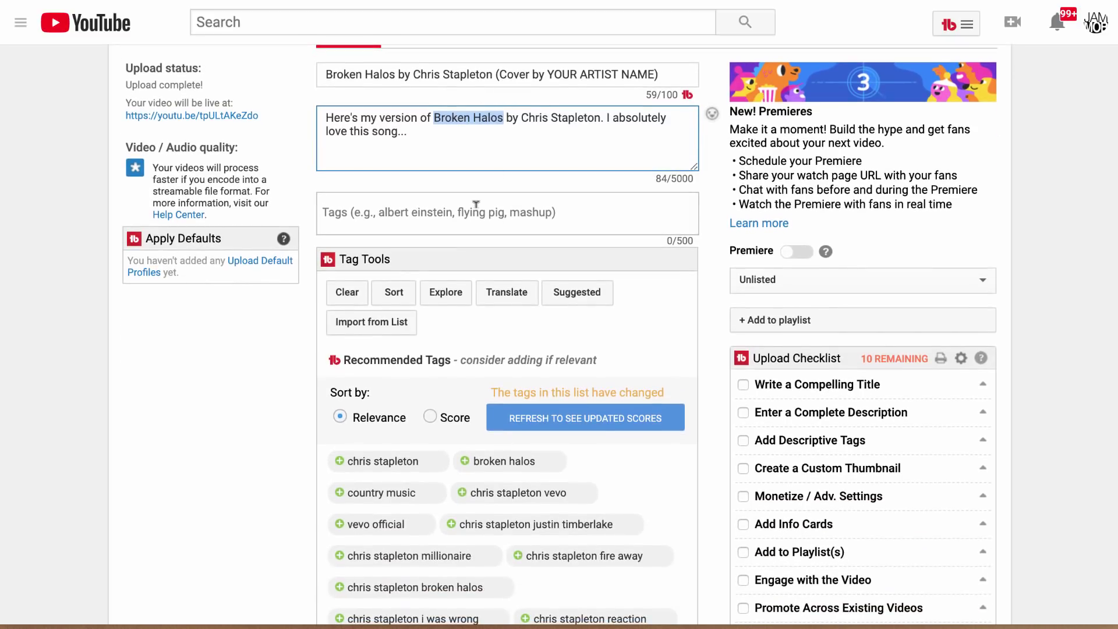
left_click(476, 204)
left_click(498, 460)
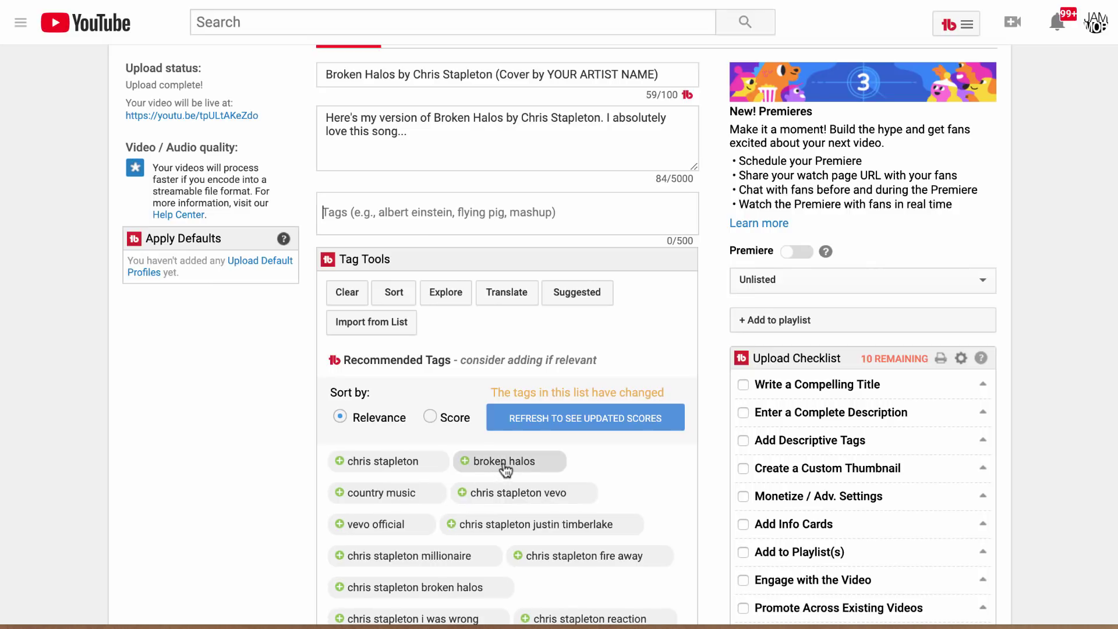
left_click(430, 460)
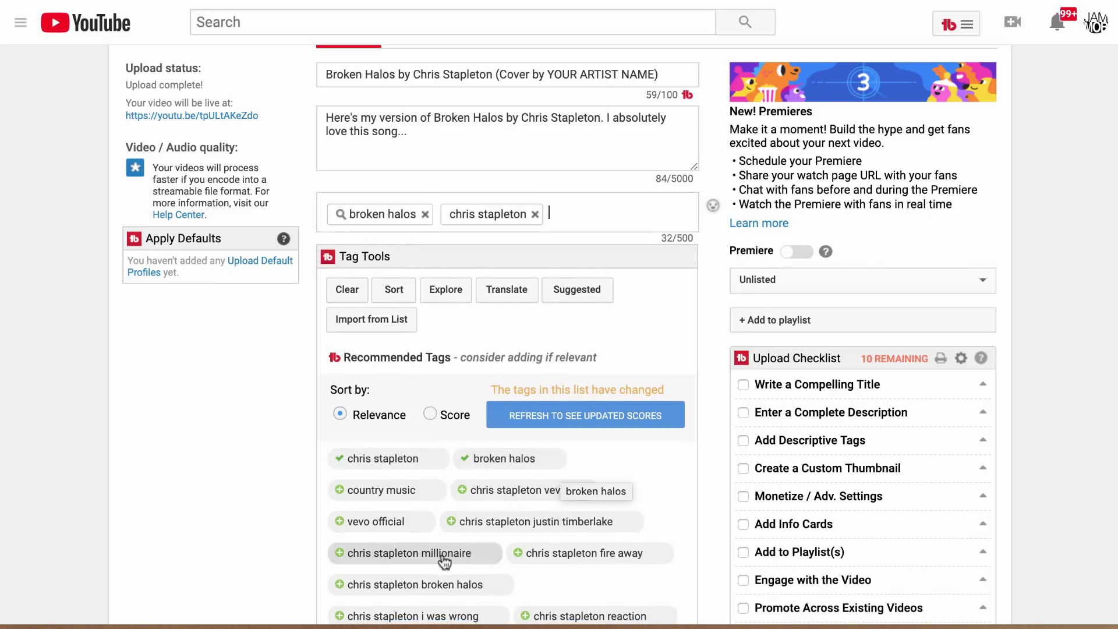
left_click(372, 585)
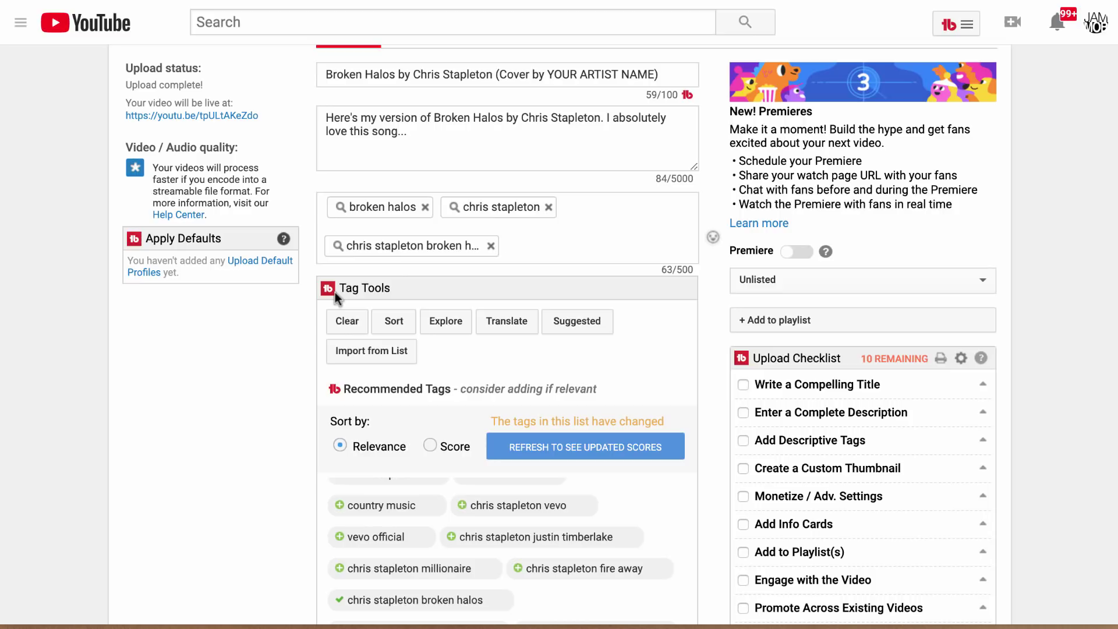
- Add the custom tag 'chris stapleton broken halos cover'
scroll(334, 292, "up", 2)
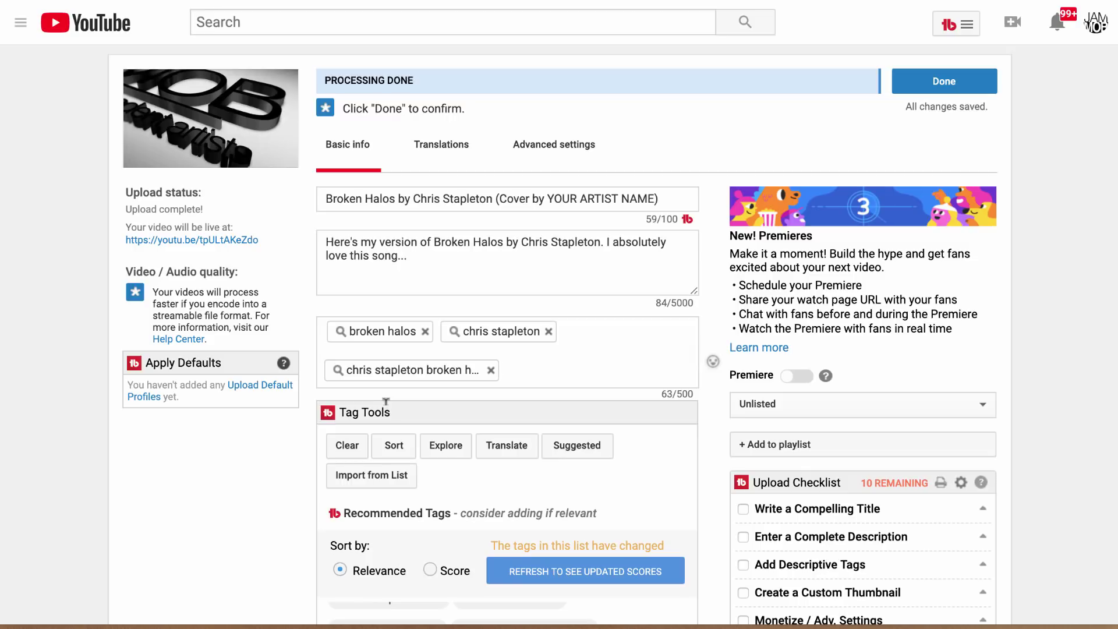
scroll(502, 415, "down", 2)
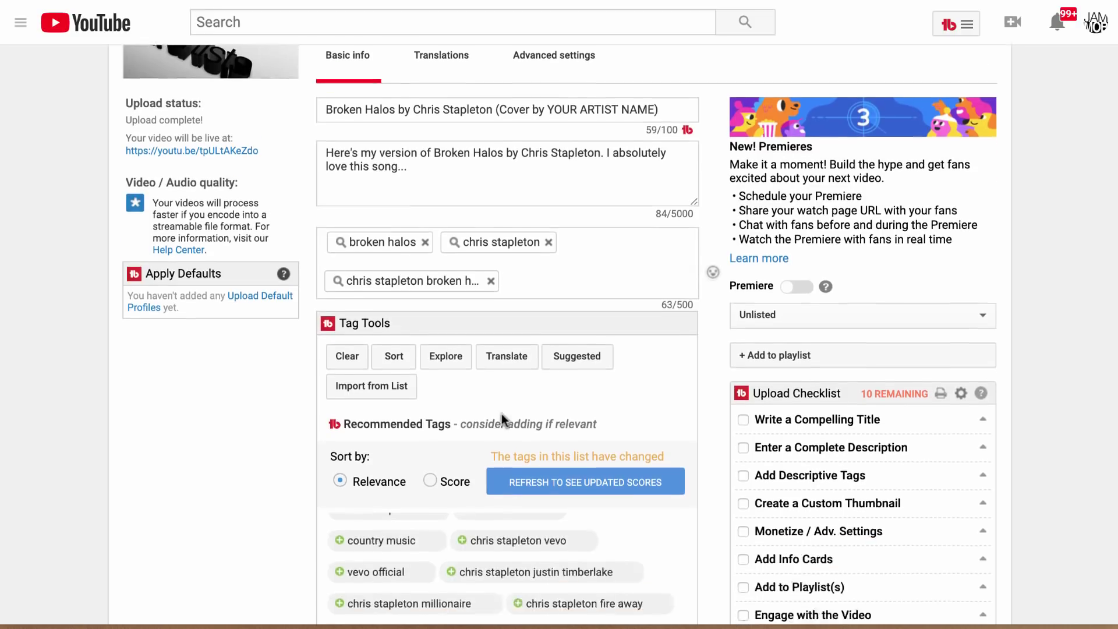
scroll(501, 413, "down", 2)
scroll(499, 394, "up", 4)
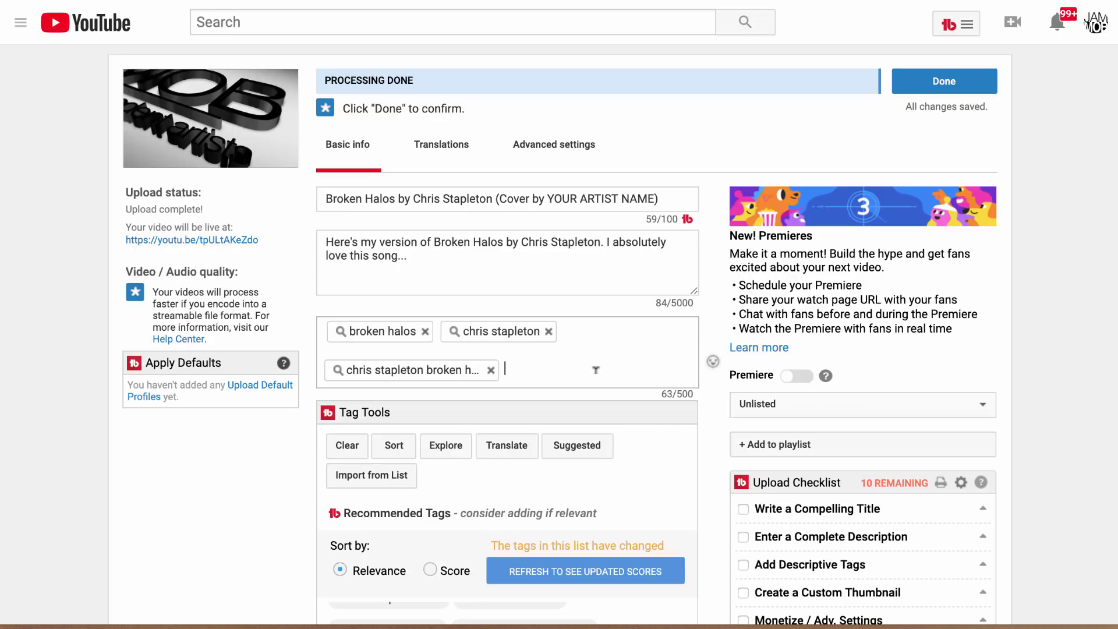
type("chris staplet")
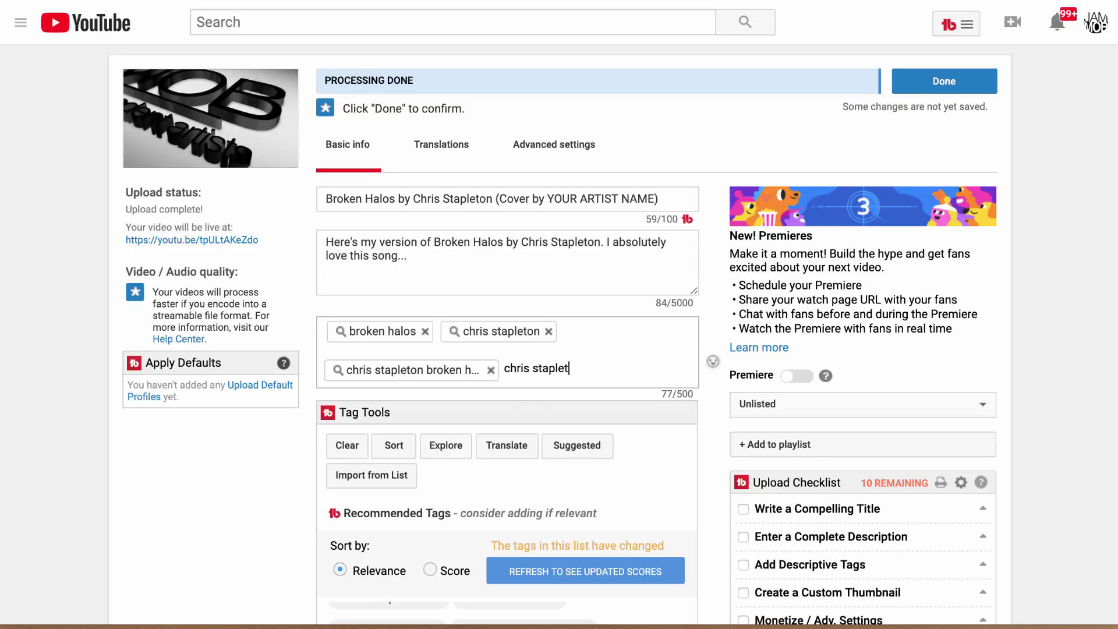
type("on b")
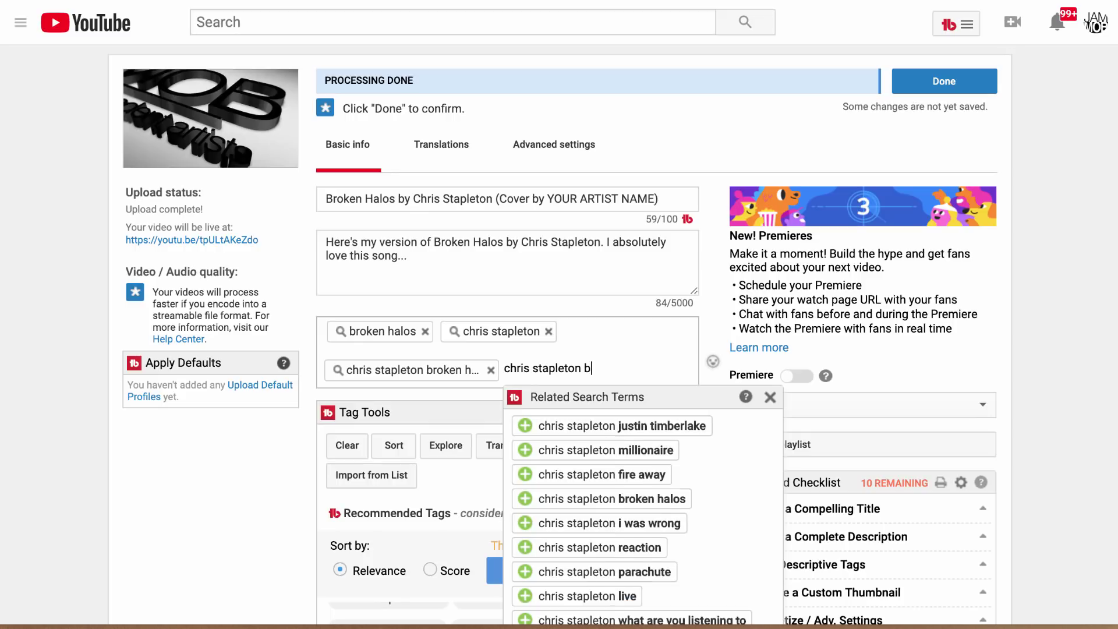
type("roken ha")
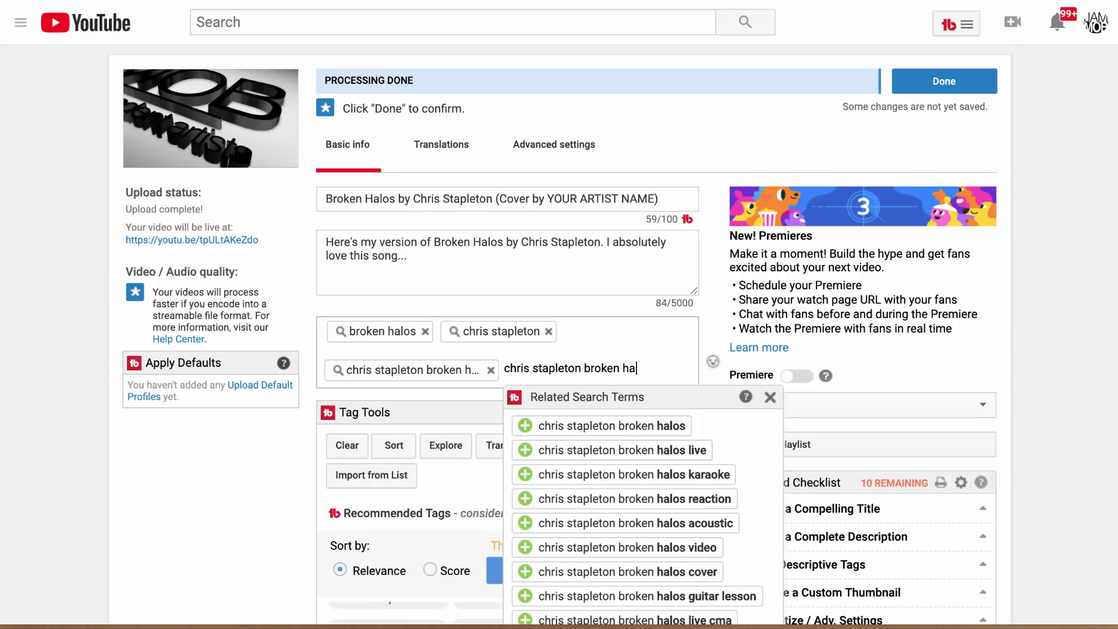
type("los cover")
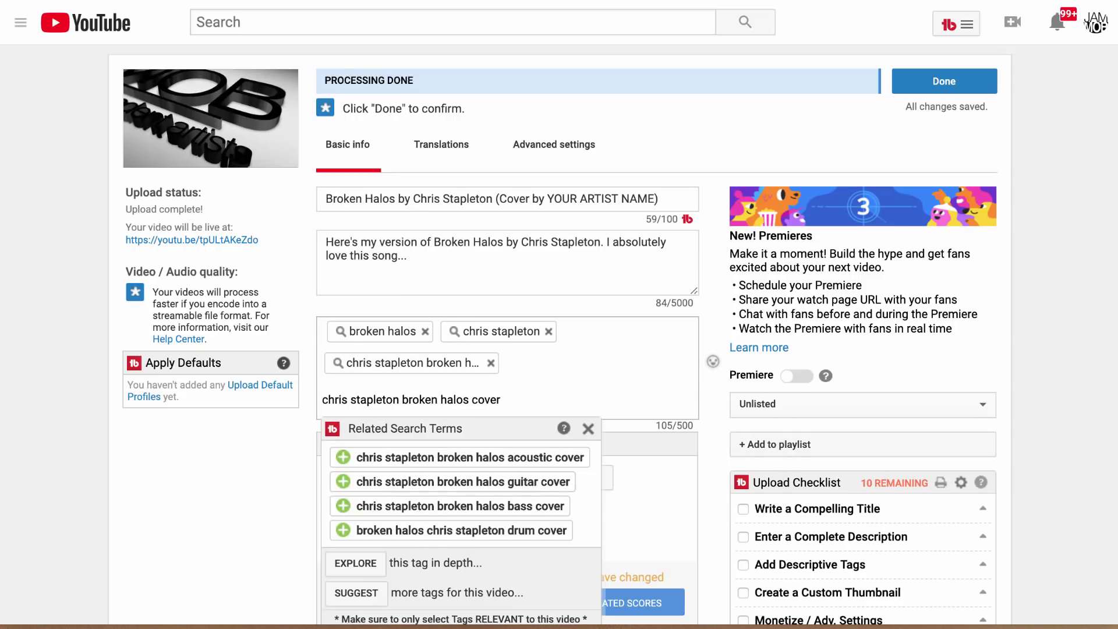
key("Return")
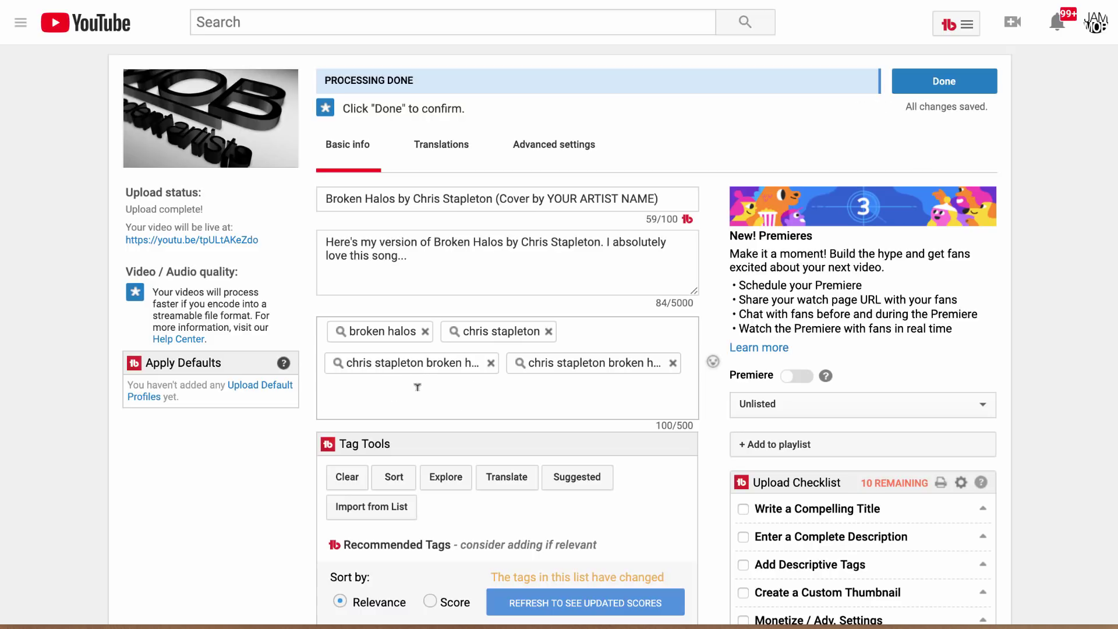
- Search YouTube for the channel's CD Baby vs. TuneCore vs. DistroKid video and open it
left_click(245, 21)
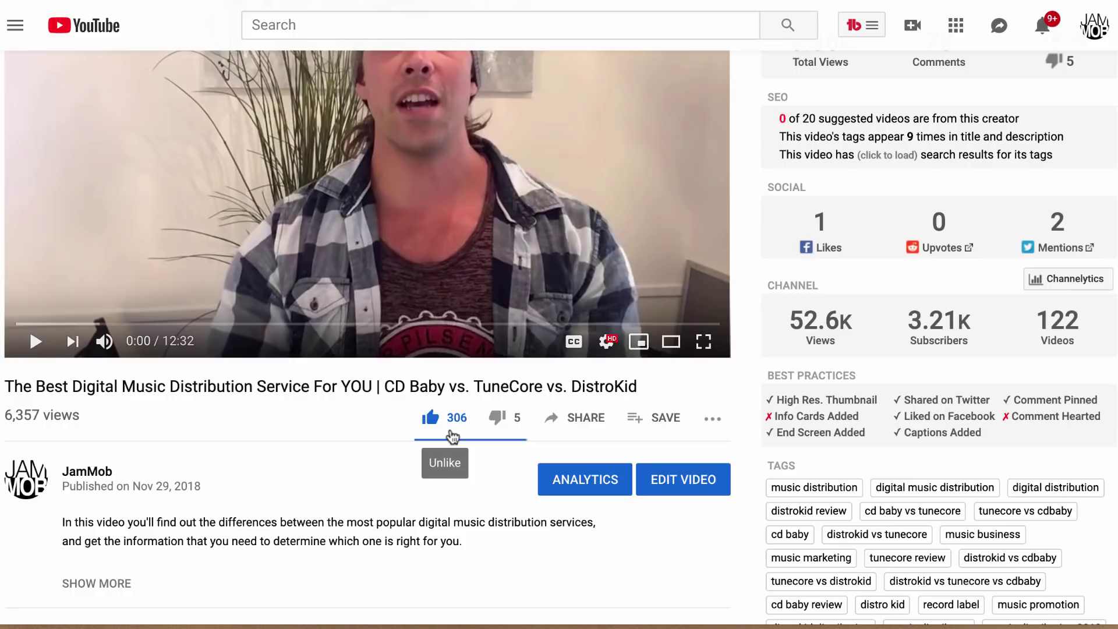
- Expand the channel's reply to a viewer comment below the video
scroll(453, 437, "down", 5)
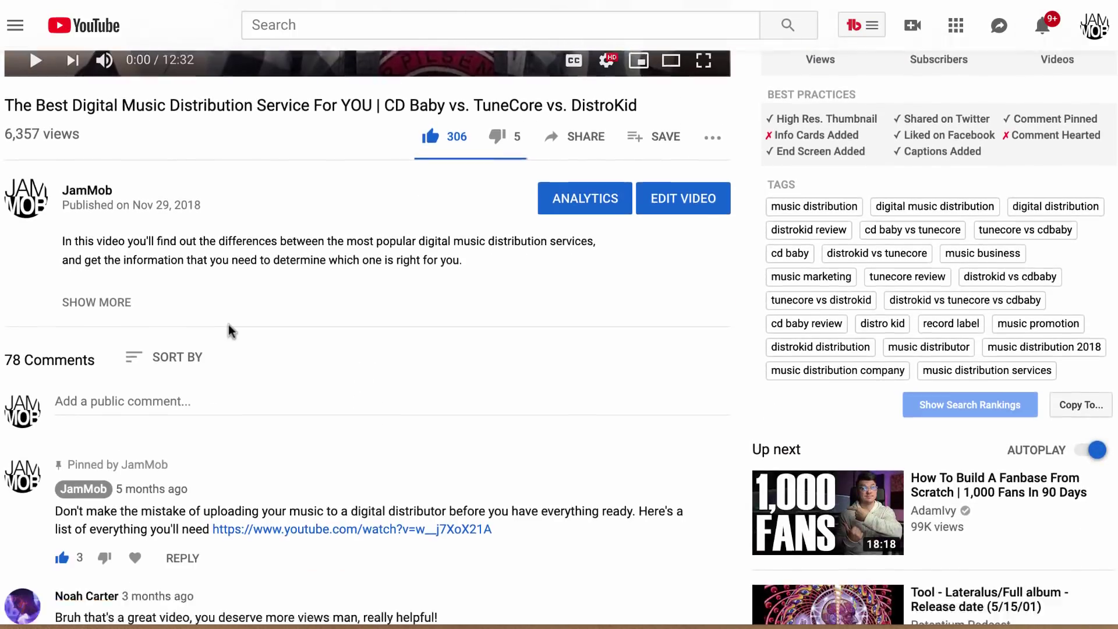
scroll(228, 324, "down", 3)
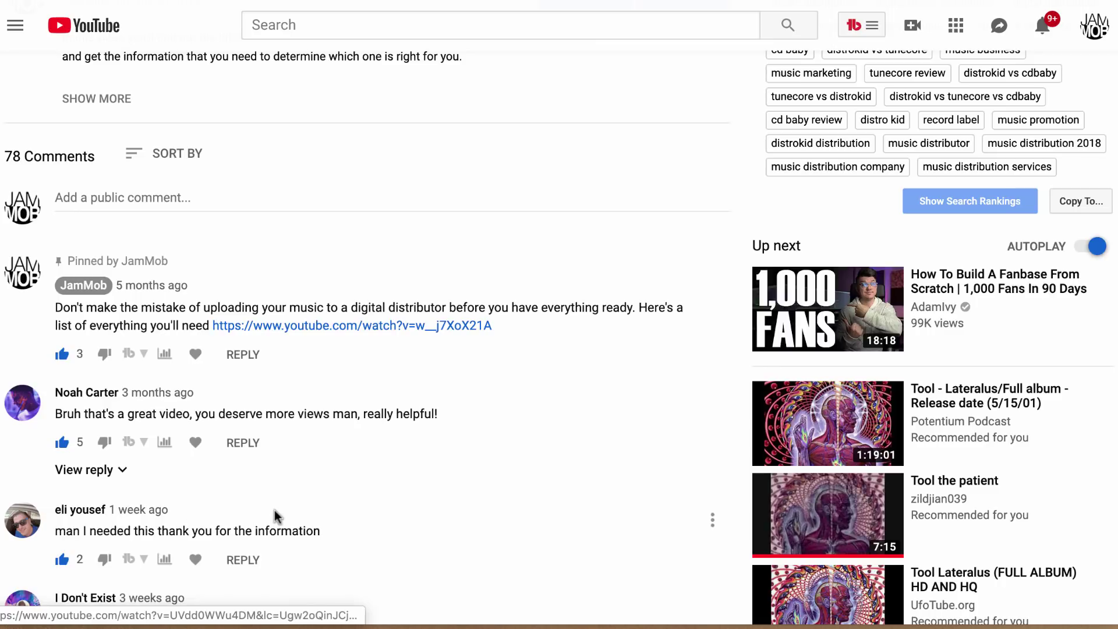
left_click(118, 473)
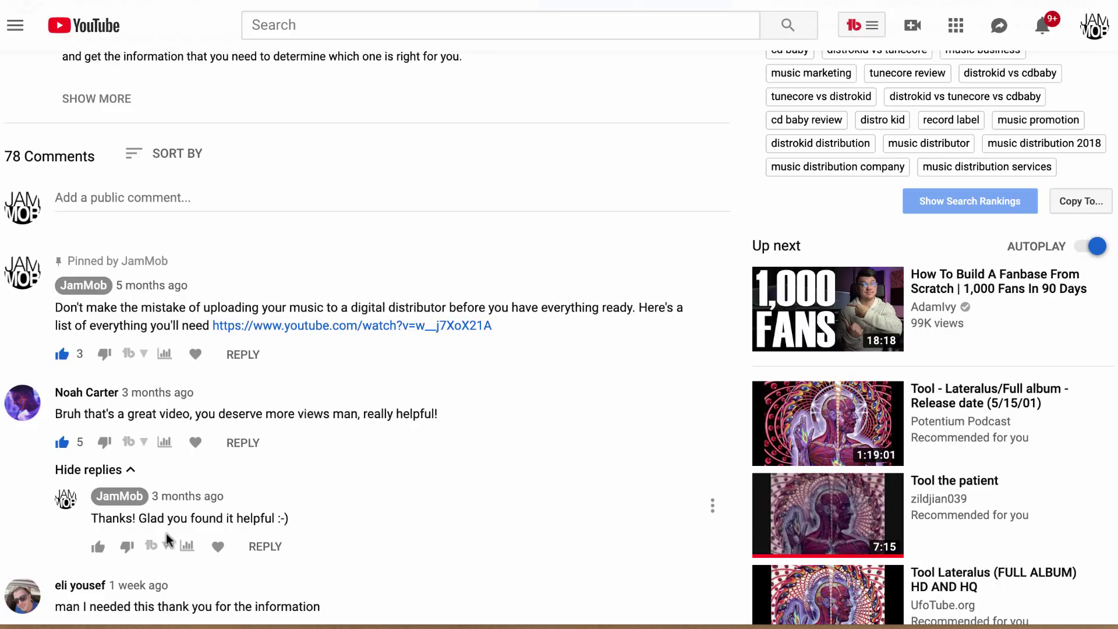
scroll(364, 447, "up", 6)
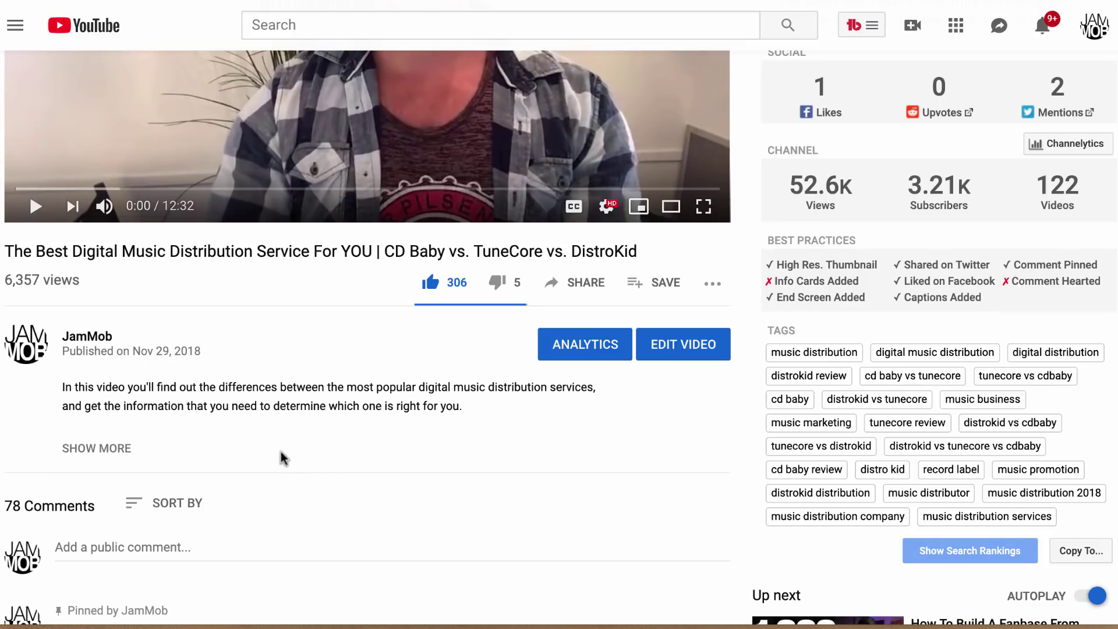
- Move the distribution video's playback to 2:49
scroll(281, 452, "up", 3)
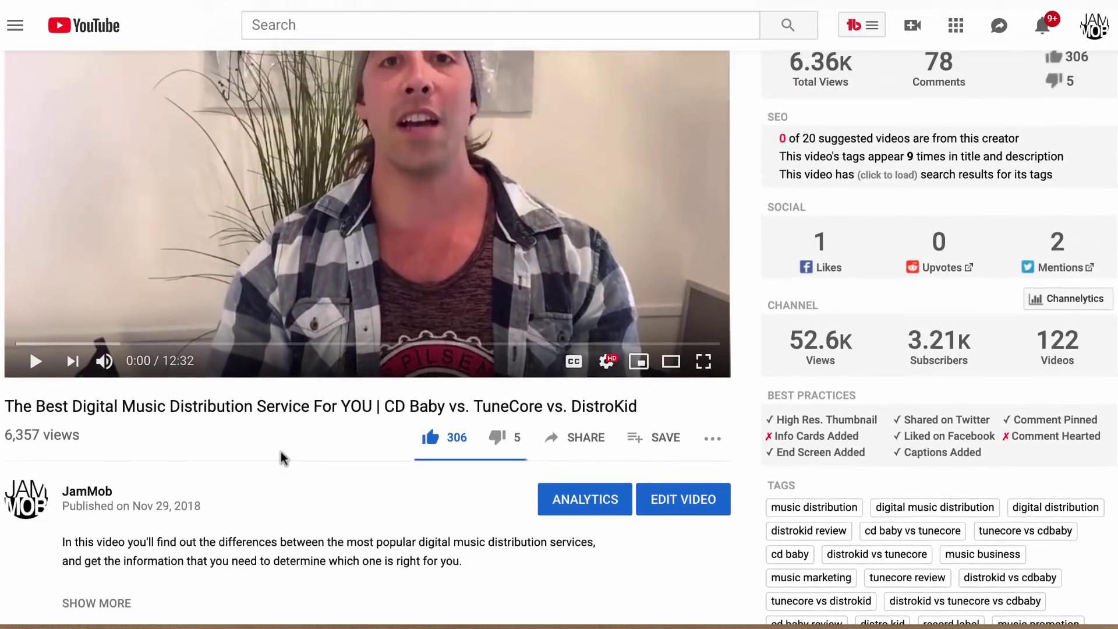
mouse_move(89, 344)
left_mouse_down()
mouse_move(183, 344)
mouse_move(88, 345)
left_mouse_up()
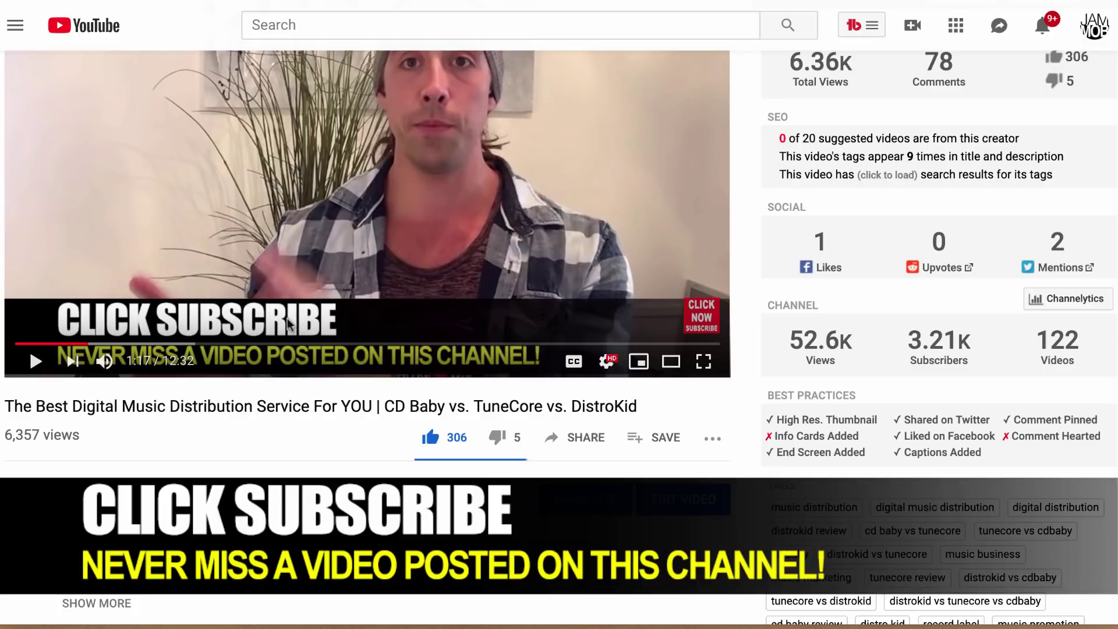
left_click(174, 344)
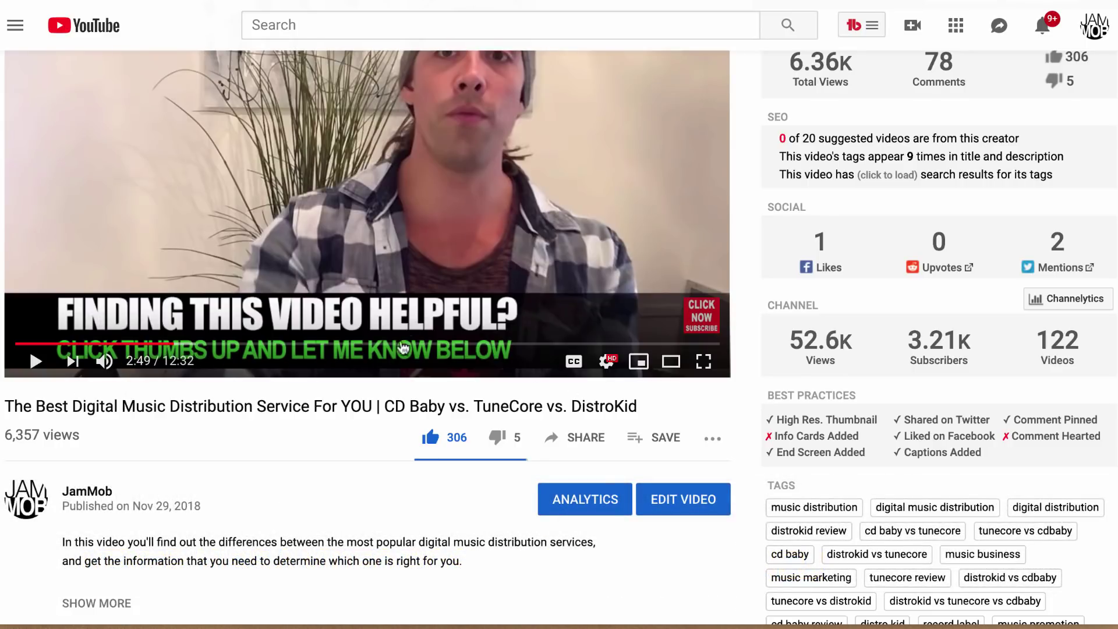
scroll(382, 387, "up", 1)
scroll(381, 387, "down", 1)
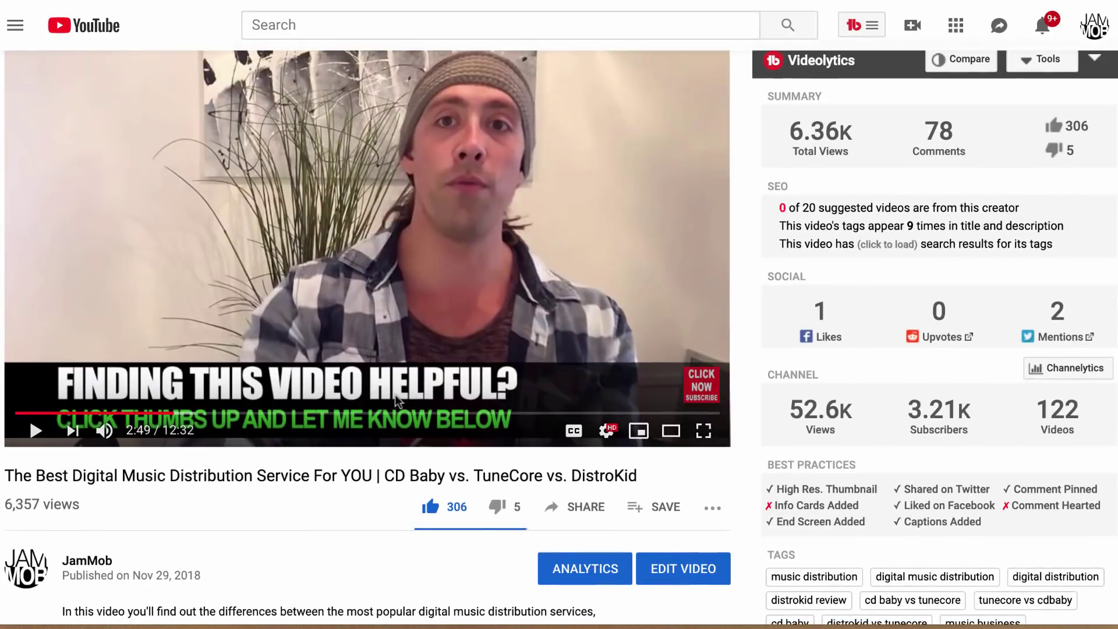